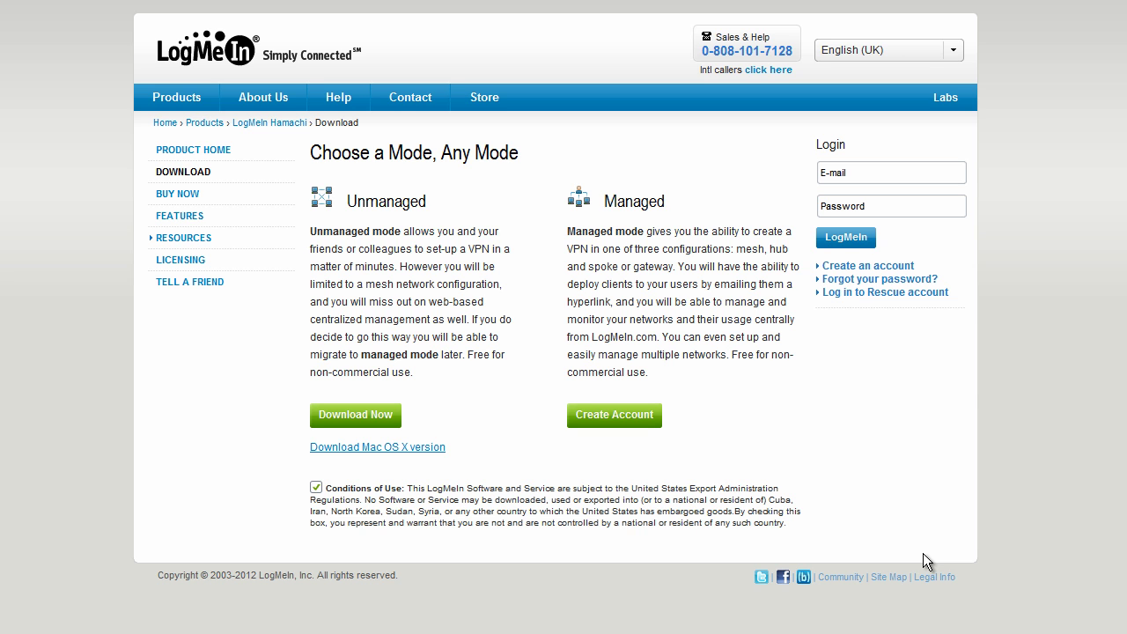
Switch Hamachi on so it shows the client's nickname, then move its window left
{"action": "left_click", "coordinate": [316, 488]}
{"action": "left_click_drag", "start_coordinate": [428, 201], "coordinate": [317, 214]}
{"action": "left_click", "coordinate": [334, 273]}
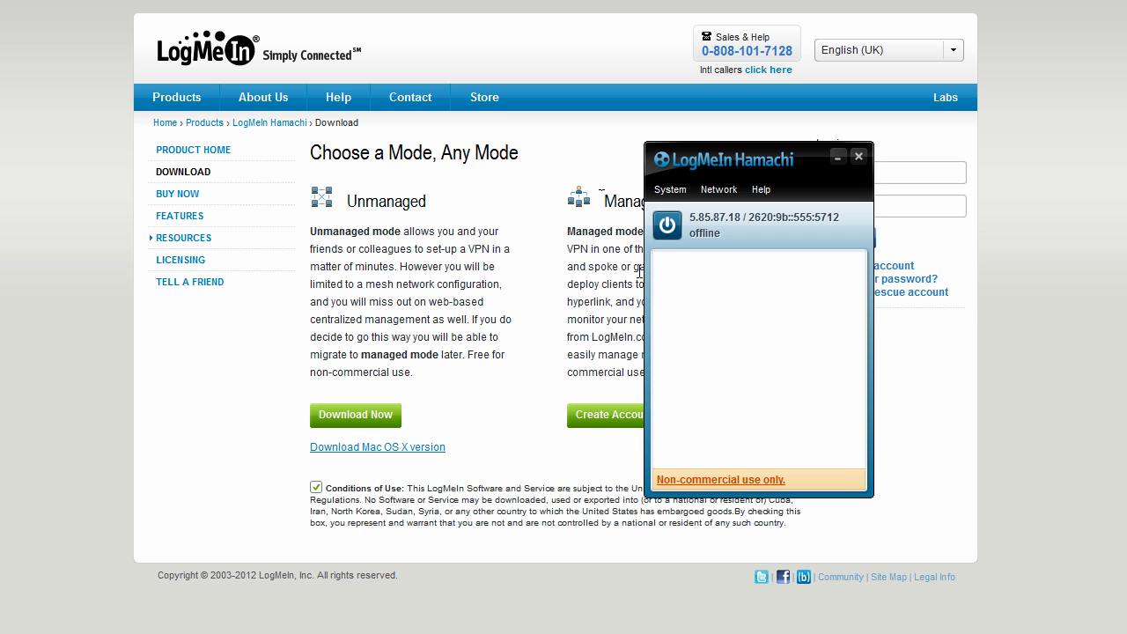
{"action": "left_click", "coordinate": [667, 226]}
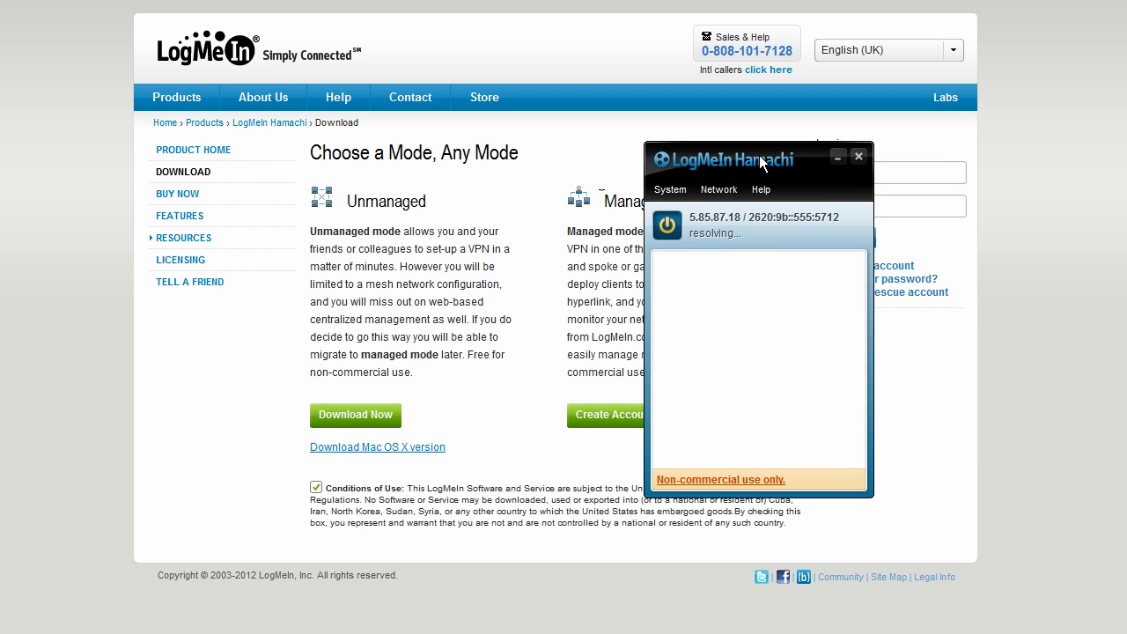
{"action": "left_click_drag", "start_coordinate": [760, 164], "coordinate": [516, 170]}
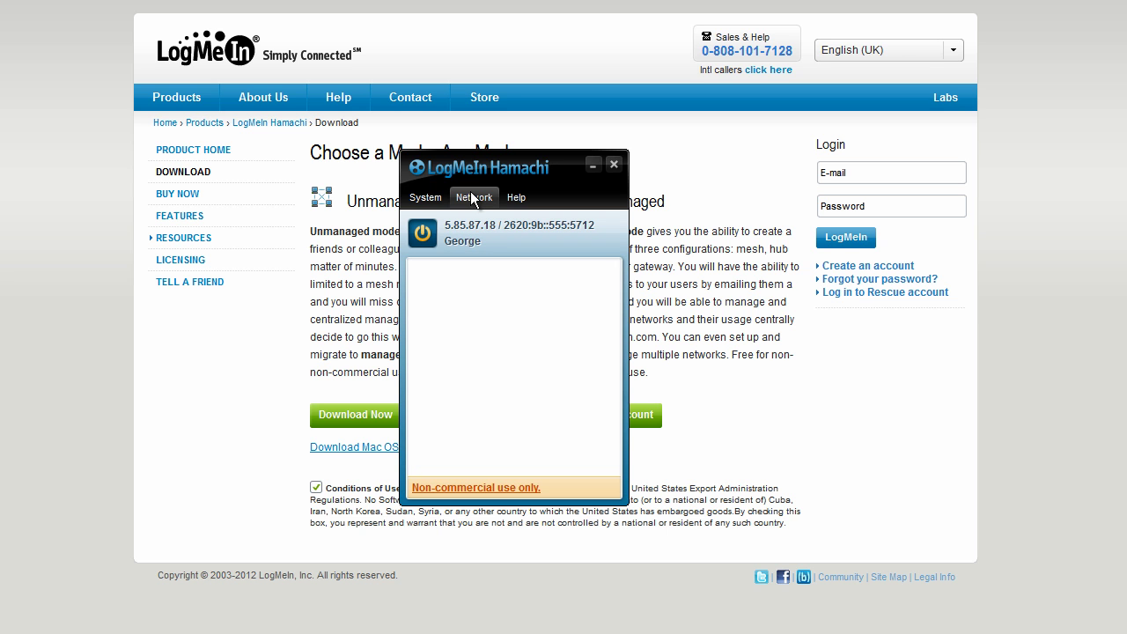
Create a Hamachi network with ID TerrariaHelp, protected by a password
{"action": "left_click", "coordinate": [473, 199]}
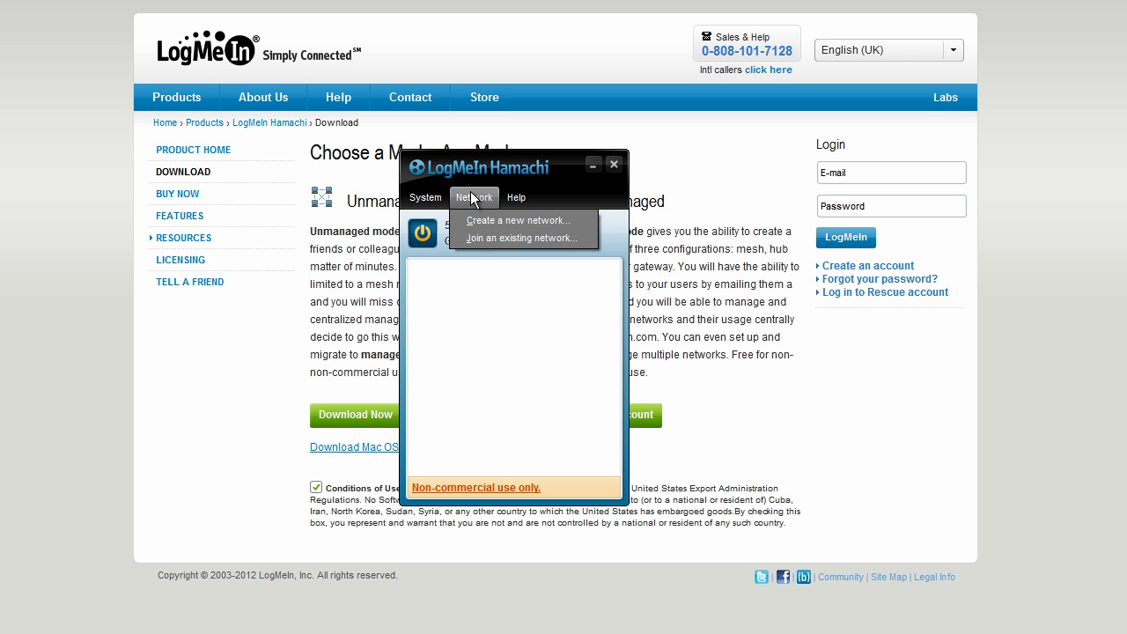
{"action": "left_click", "coordinate": [518, 220]}
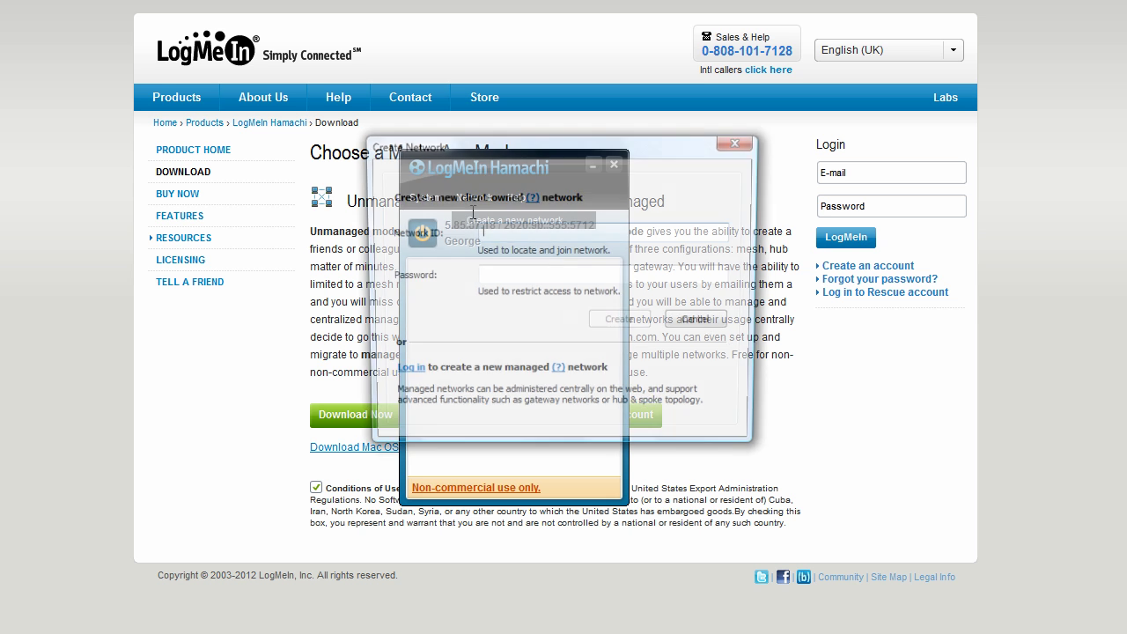
{"action": "type", "text": "Terra"}
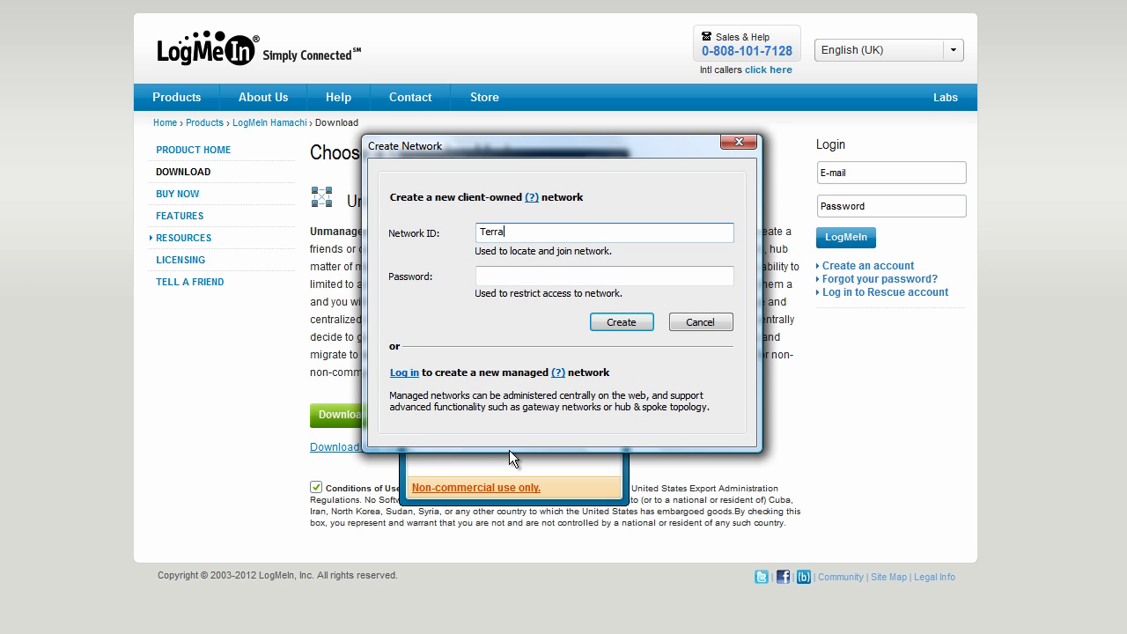
{"action": "type", "text": "riaHelp"}
{"action": "key", "text": "Tab"}
{"action": "type", "text": "123"}
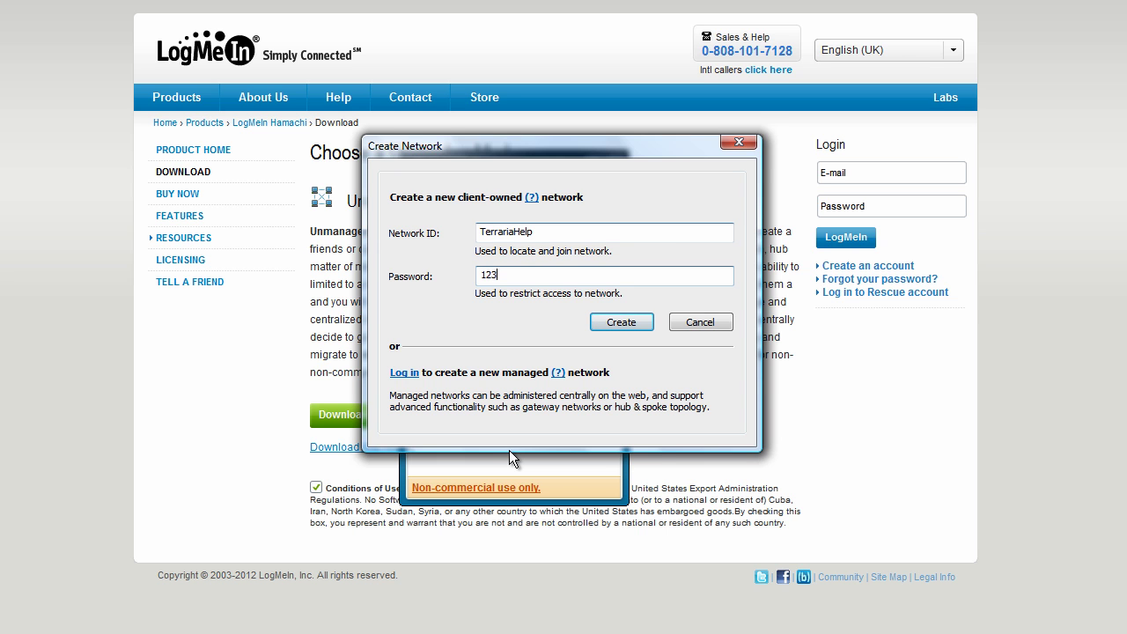
{"action": "left_click", "coordinate": [620, 322]}
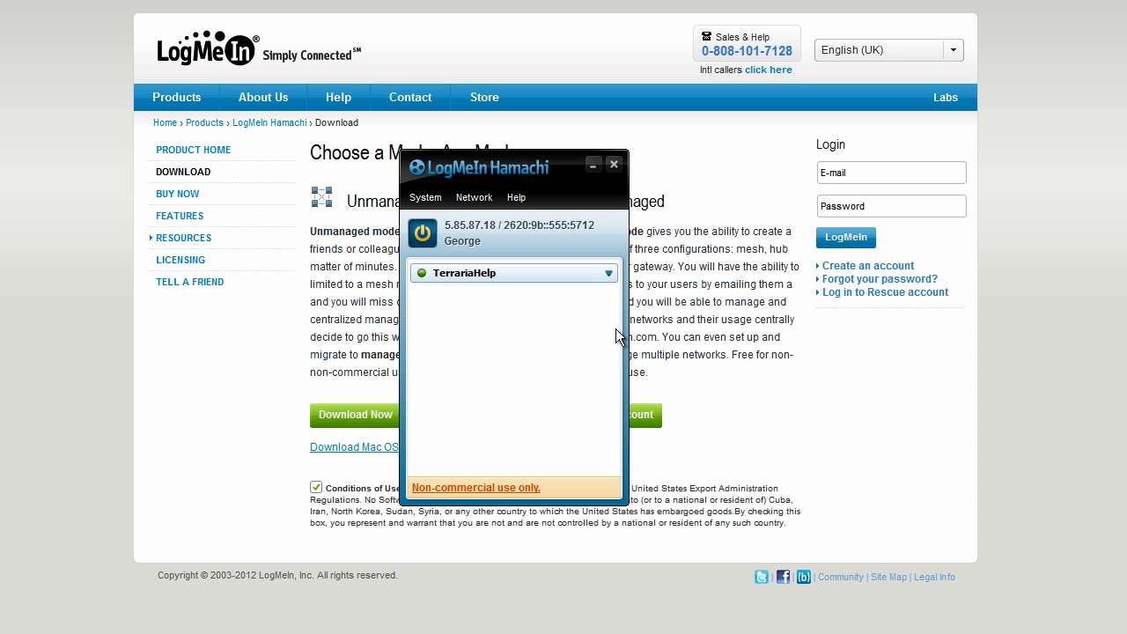
{"action": "left_click_drag", "start_coordinate": [523, 175], "coordinate": [348, 167]}
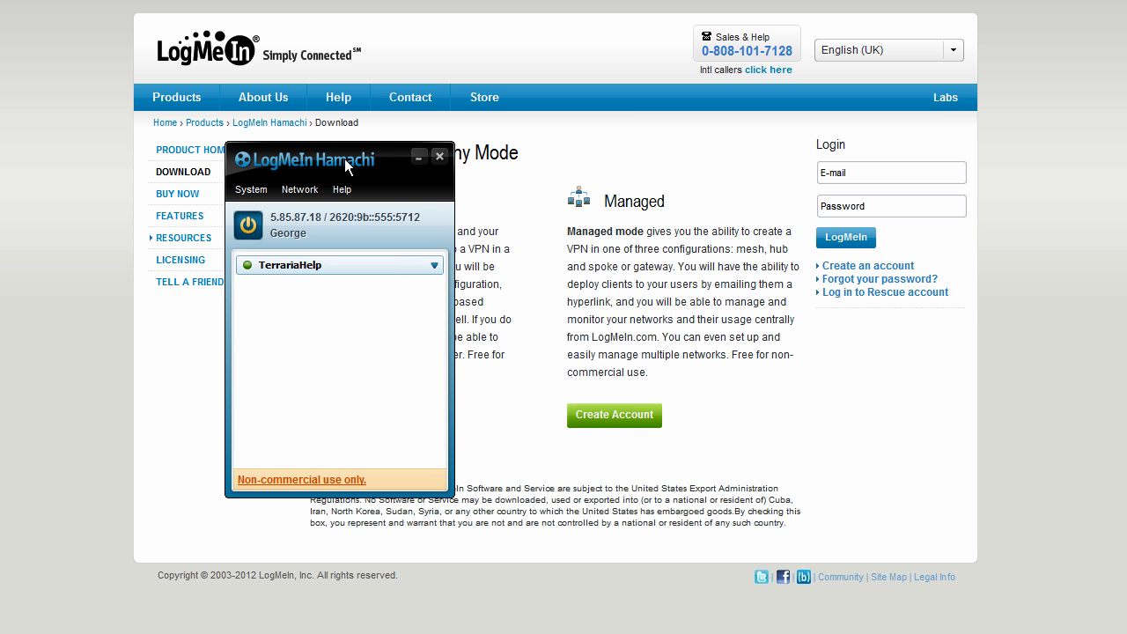
{"action": "left_click", "coordinate": [304, 190]}
{"action": "left_click", "coordinate": [304, 185]}
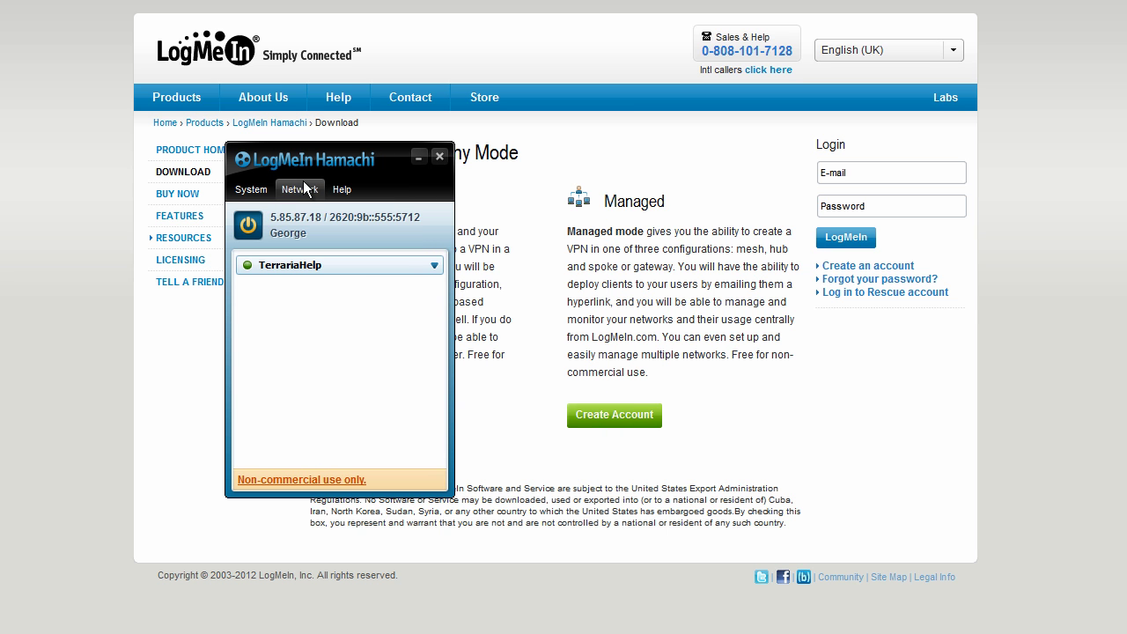
{"action": "left_click", "coordinate": [304, 191]}
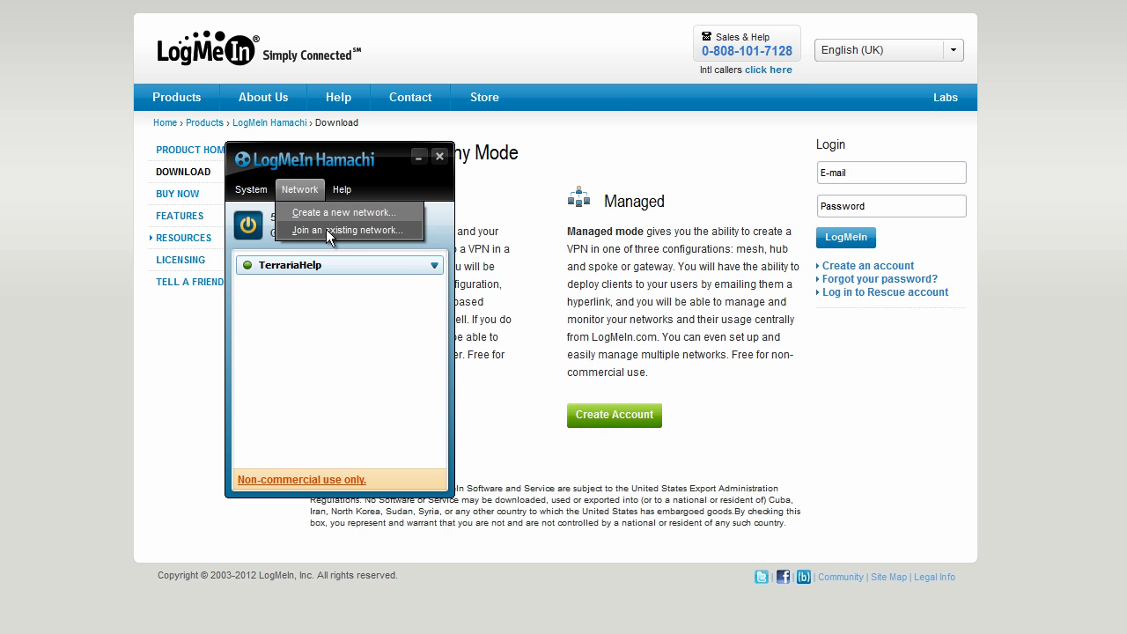
{"action": "left_click", "coordinate": [326, 229]}
{"action": "left_click_drag", "start_coordinate": [403, 219], "coordinate": [561, 216]}
{"action": "type", "text": "TerrariaHelp"}
{"action": "key", "text": "Tab"}
{"action": "type", "text": "***"}
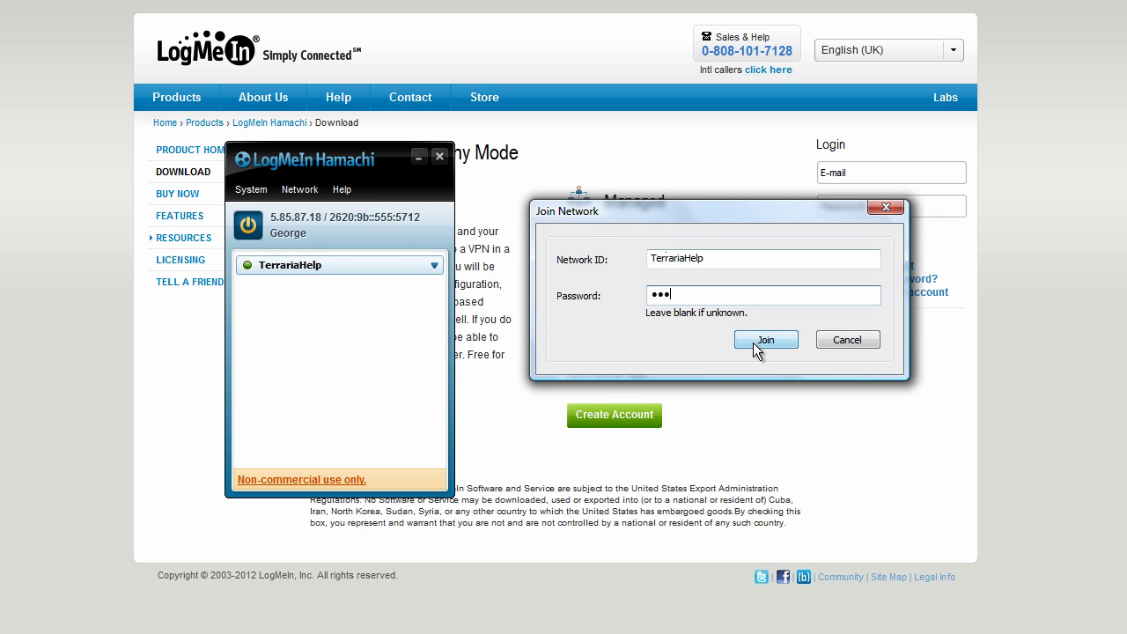
{"action": "left_click", "coordinate": [837, 339]}
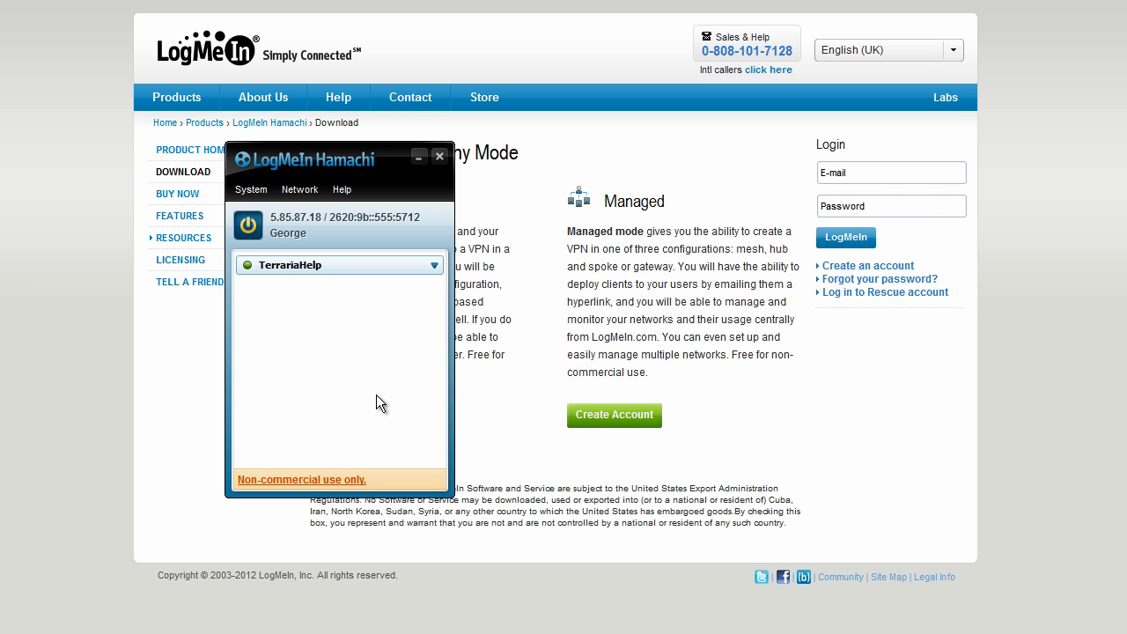
Download the Terraria dedicated server software (1.1.1) and open the terraria-server.zip archive
{"action": "left_click_drag", "start_coordinate": [295, 174], "coordinate": [799, 175]}
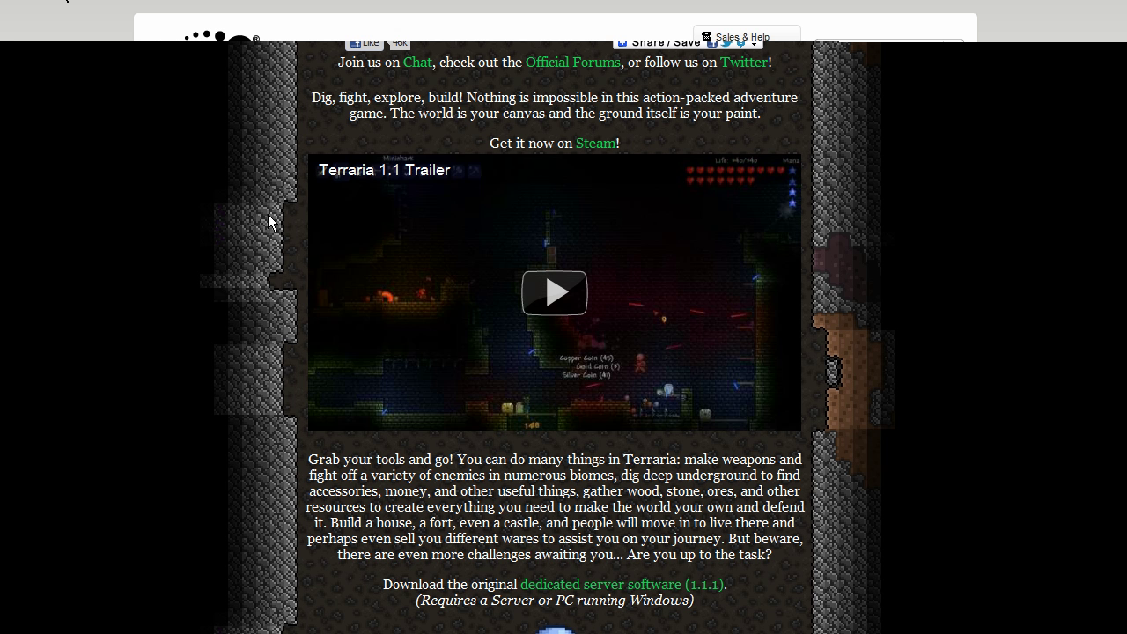
{"action": "left_click_drag", "start_coordinate": [383, 584], "coordinate": [710, 583]}
{"action": "left_click", "coordinate": [710, 584]}
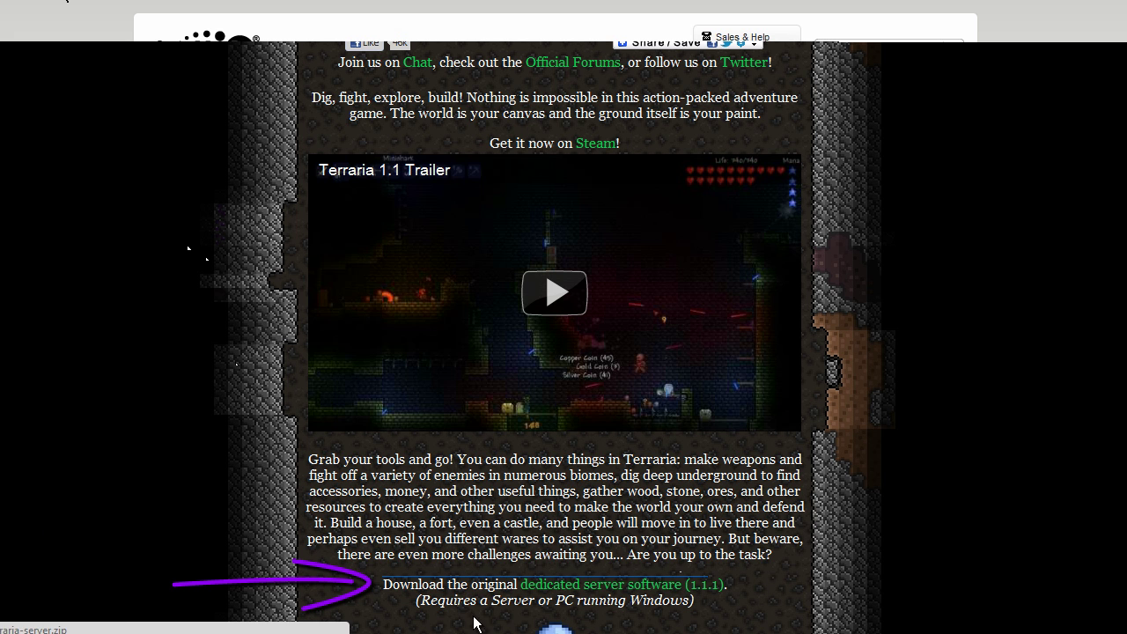
{"action": "left_click", "coordinate": [115, 627]}
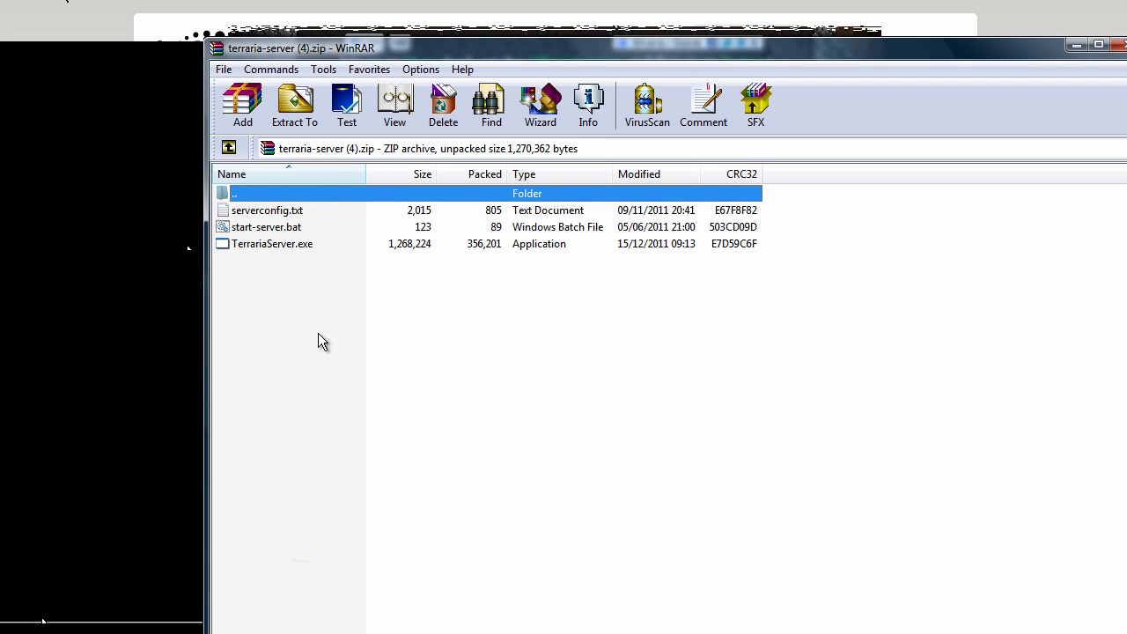
Extract the three server files into the Terraria server info folder and close WinRAR
{"action": "left_click", "coordinate": [316, 332]}
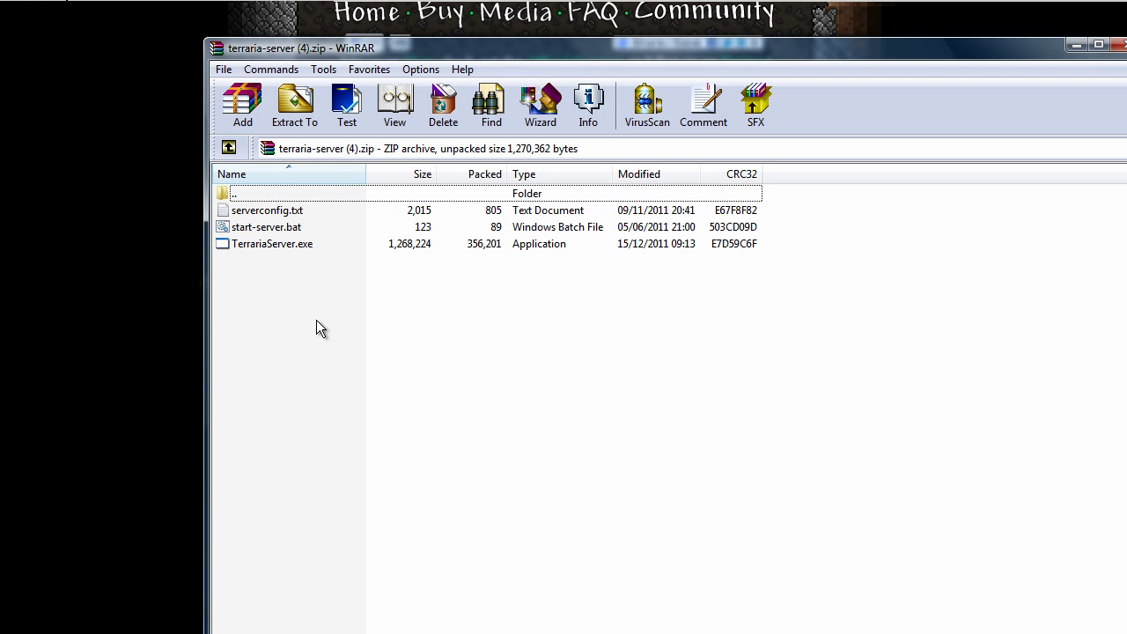
{"action": "left_click_drag", "start_coordinate": [314, 319], "coordinate": [62, 214]}
{"action": "key", "text": "alt+F4"}
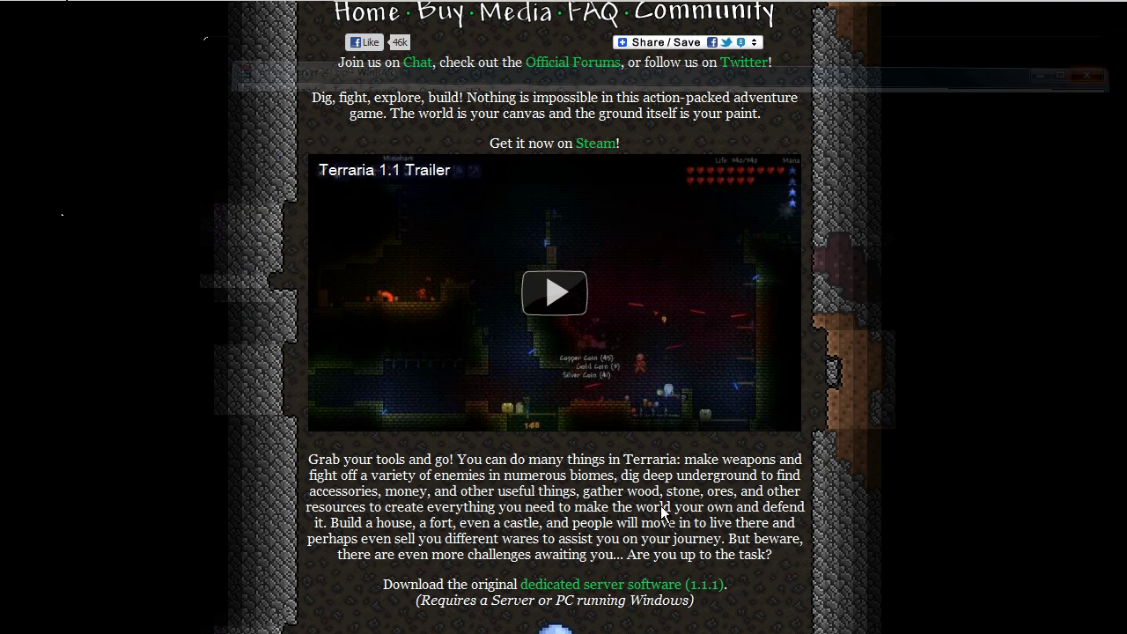
Launch TerrariaServer and host world 1 on the default port 7777
{"action": "key", "text": "alt+Tab"}
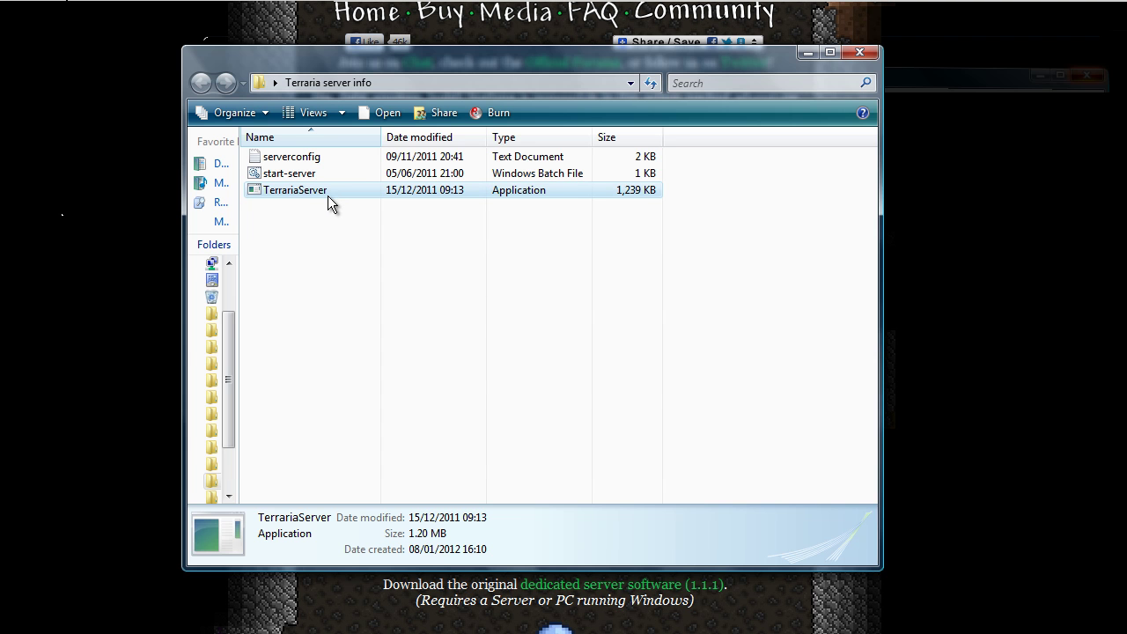
{"action": "double_click", "coordinate": [328, 195]}
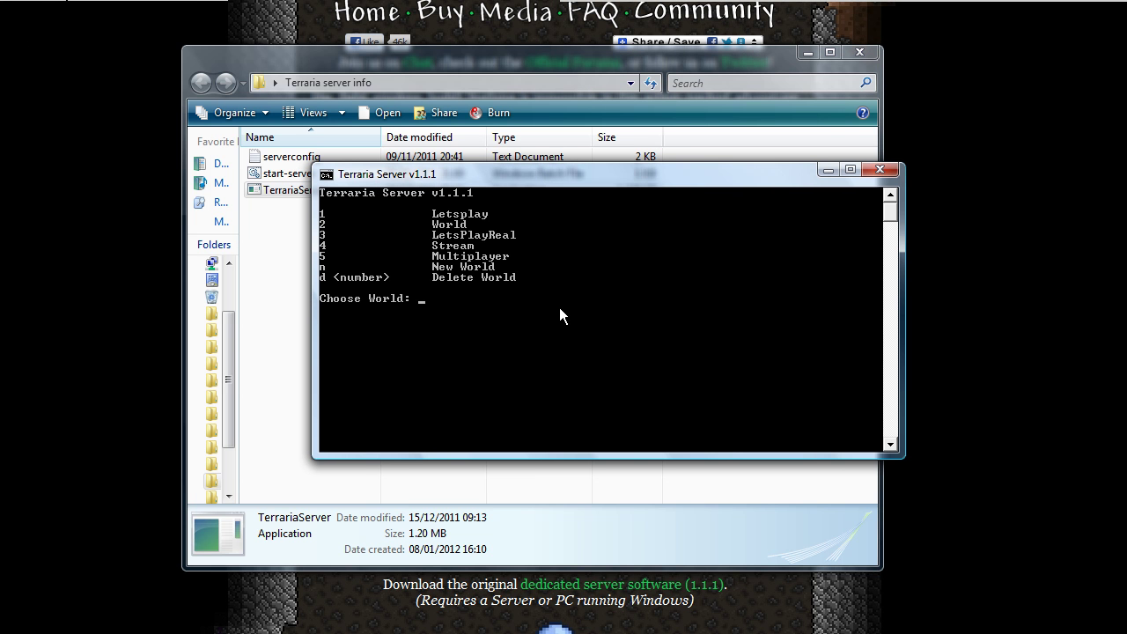
{"action": "type", "text": "1"}
{"action": "key", "text": "Return"}
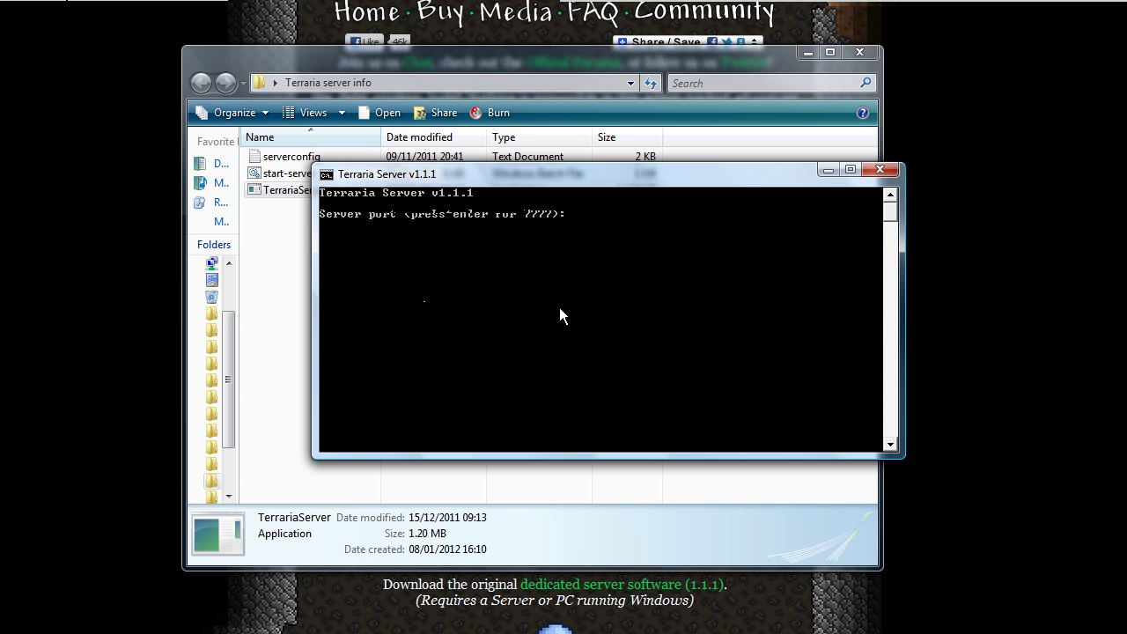
{"action": "key", "text": "Return"}
{"action": "key", "text": "Return"}
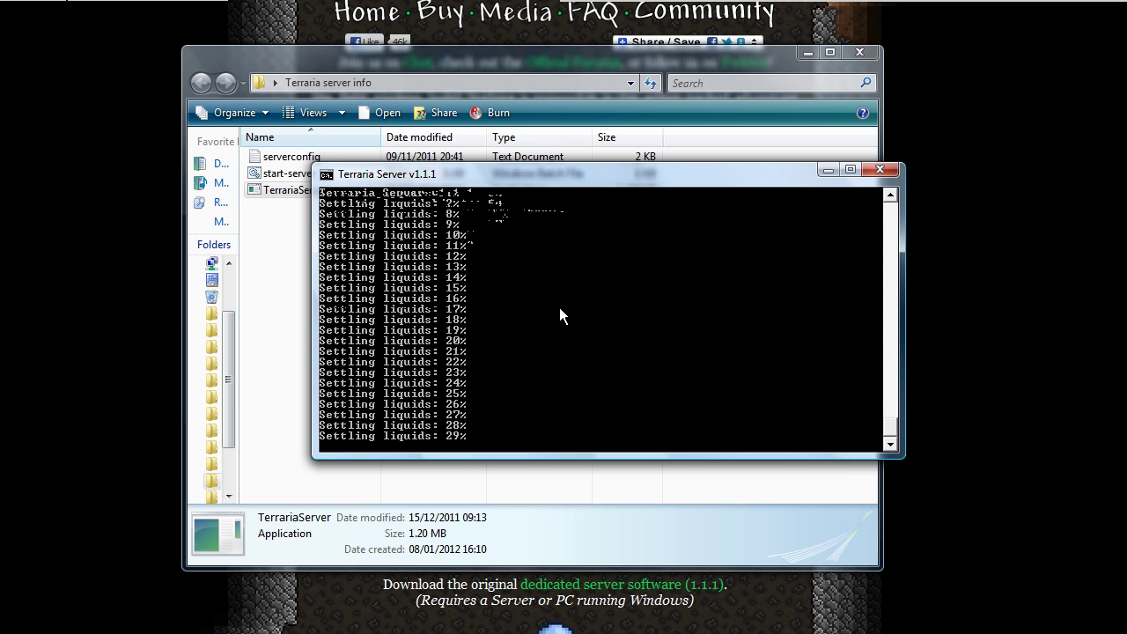
{"action": "left_click_drag", "start_coordinate": [585, 176], "coordinate": [549, 161]}
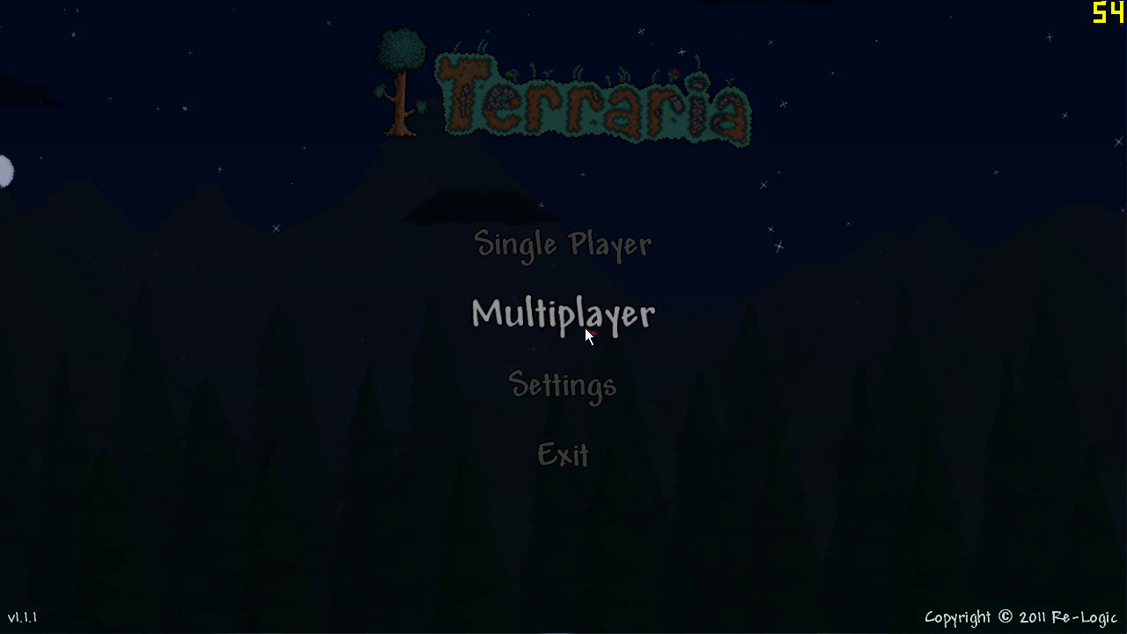
In Terraria, choose Multiplayer, Join, and the Stream character to reach the server IP prompt
{"action": "left_click", "coordinate": [574, 330]}
{"action": "left_click", "coordinate": [555, 246]}
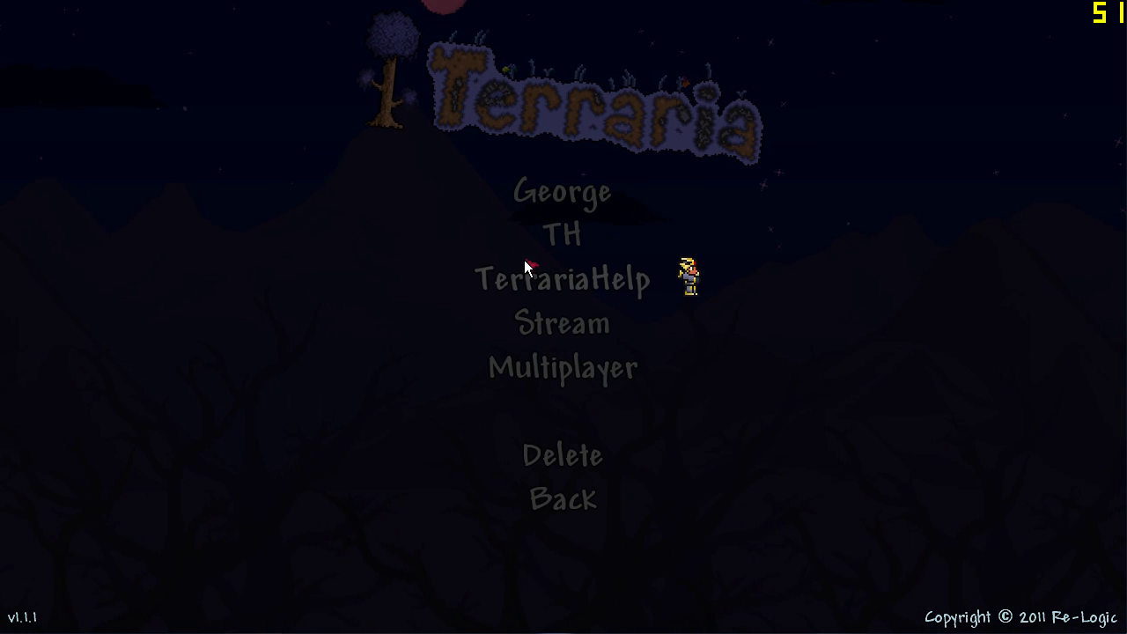
{"action": "left_click", "coordinate": [569, 320]}
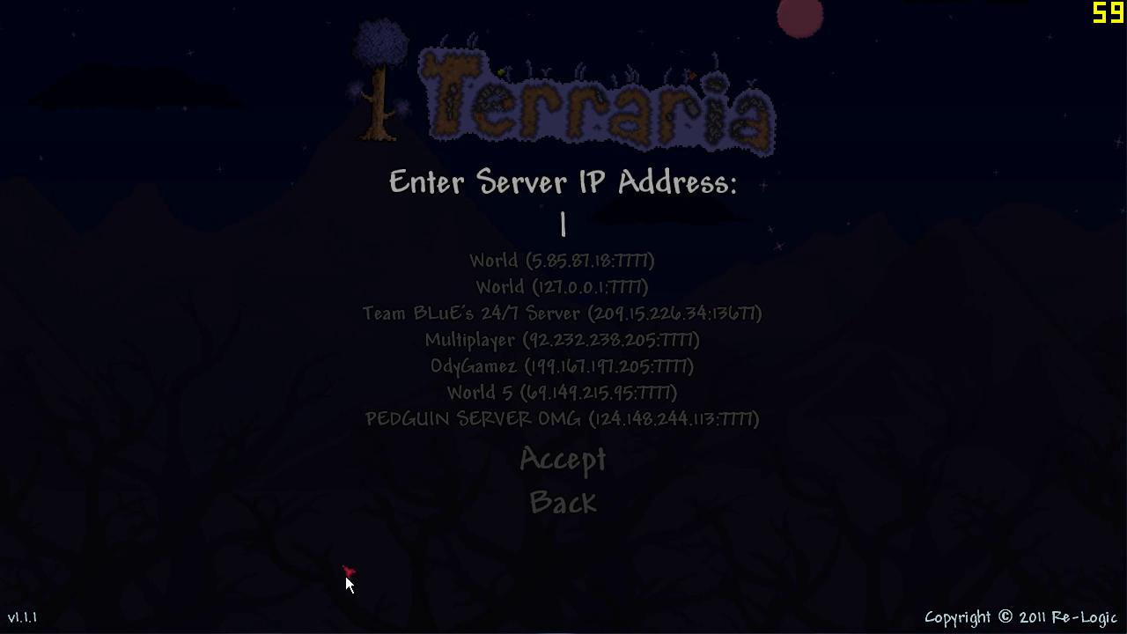
{"action": "left_click", "coordinate": [396, 573]}
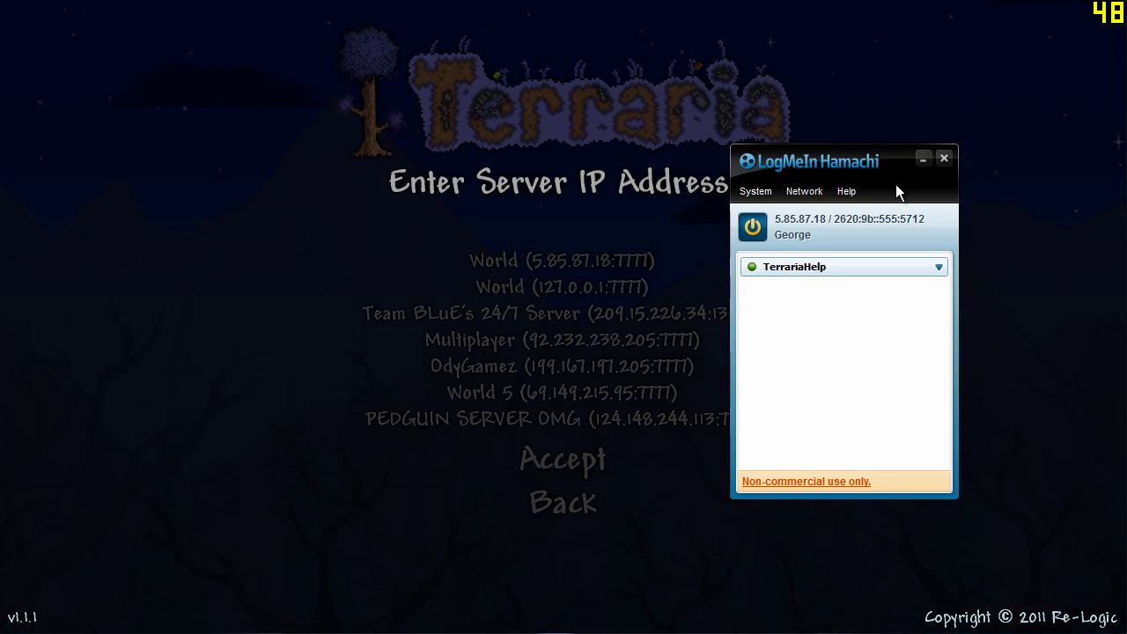
{"action": "left_click_drag", "start_coordinate": [786, 163], "coordinate": [714, 133]}
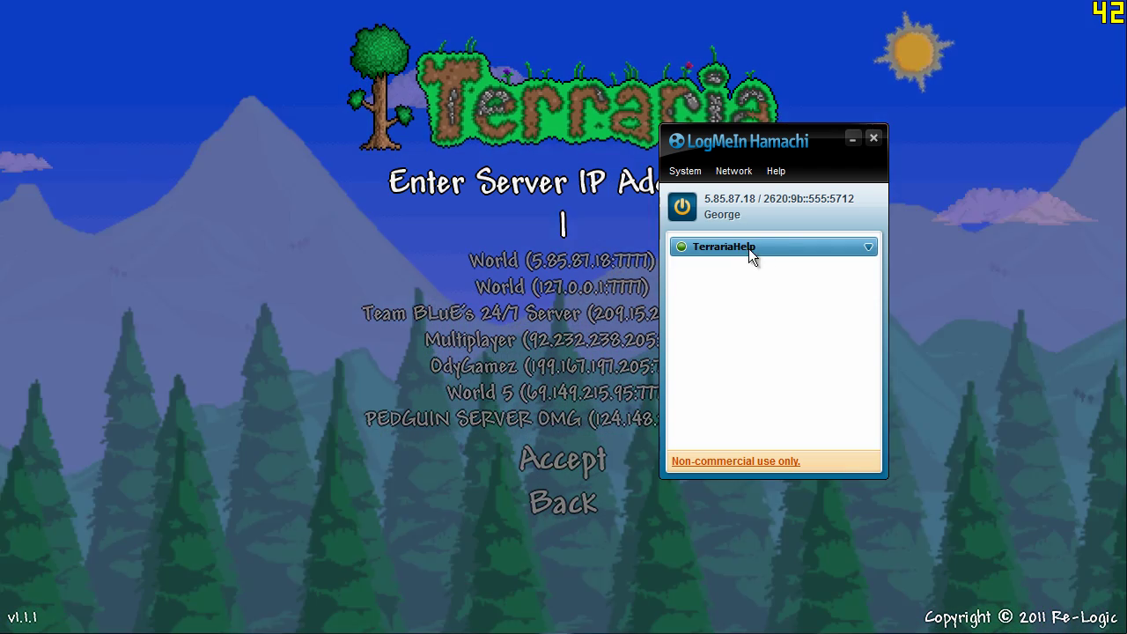
{"action": "left_click_drag", "start_coordinate": [692, 145], "coordinate": [747, 148]}
{"action": "left_click", "coordinate": [783, 195]}
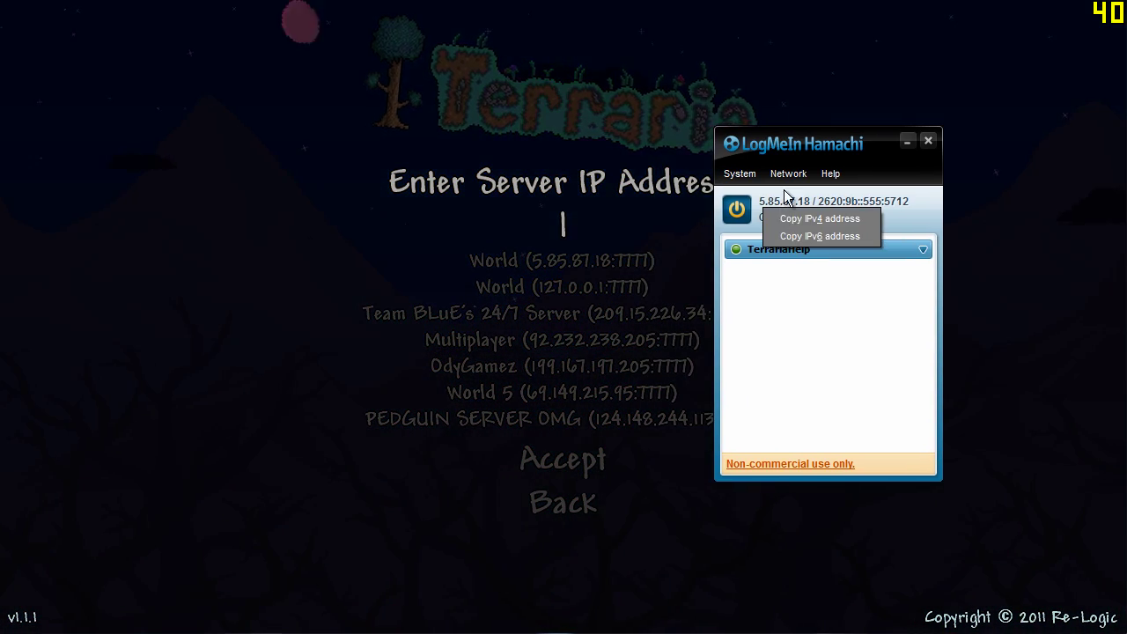
{"action": "left_click", "coordinate": [787, 174]}
{"action": "left_click_drag", "start_coordinate": [763, 156], "coordinate": [174, 159]}
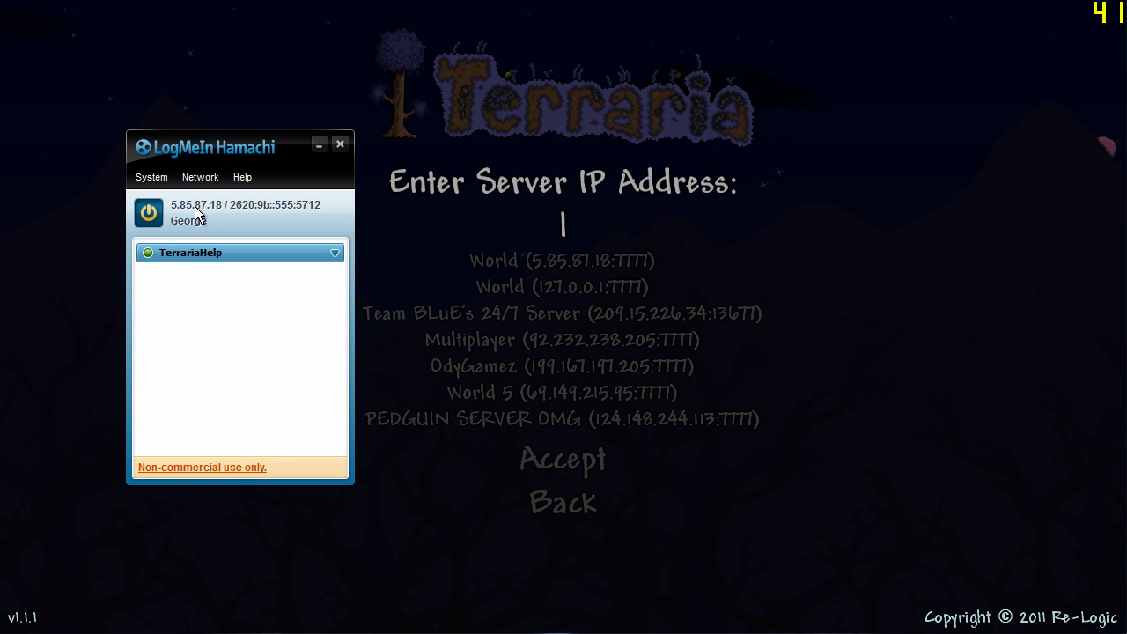
{"action": "left_click", "coordinate": [199, 207]}
Connect Terraria to the server at 5.85.87.18 on port 7777
{"action": "left_click", "coordinate": [602, 227]}
{"action": "type", "text": "5.85"}
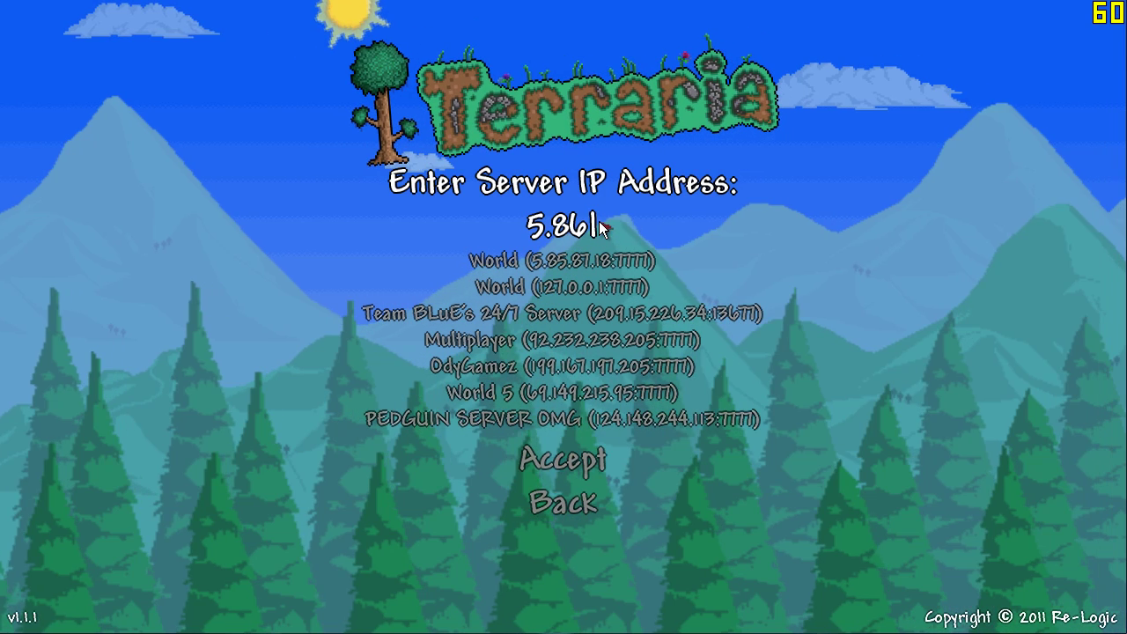
{"action": "type", "text": ".87.1"}
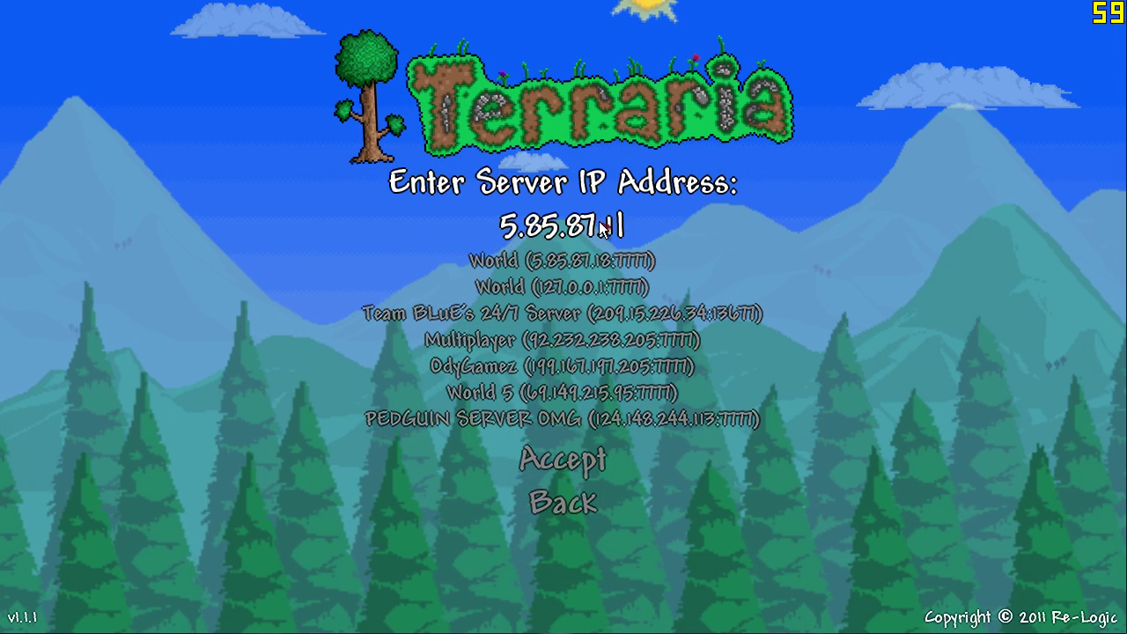
{"action": "type", "text": "8"}
{"action": "key", "text": "Return"}
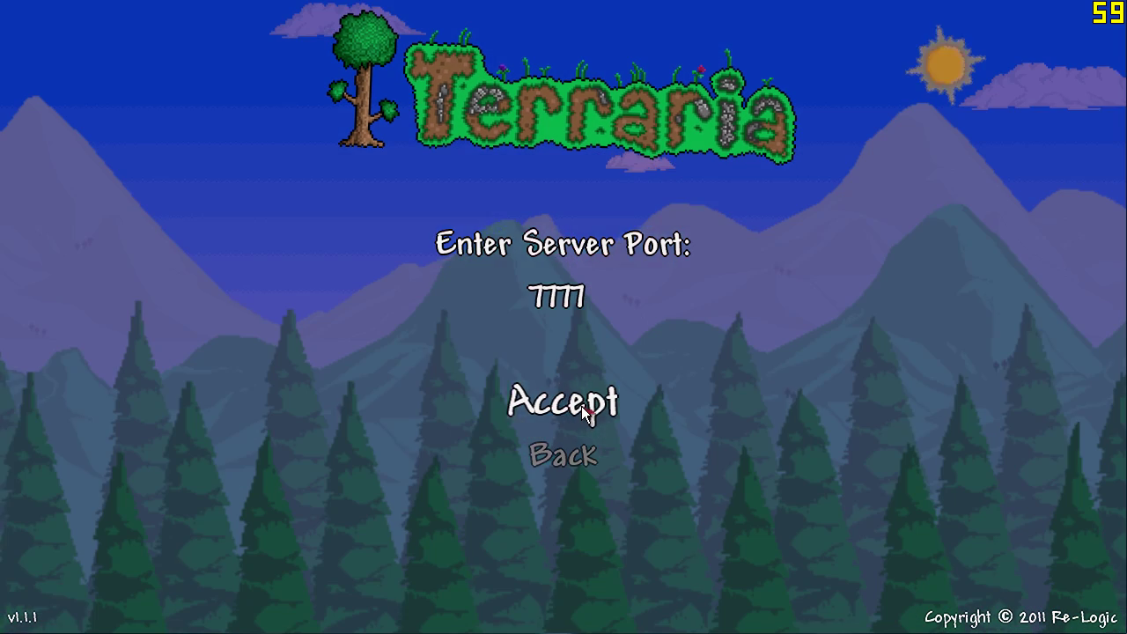
{"action": "left_click", "coordinate": [581, 406]}
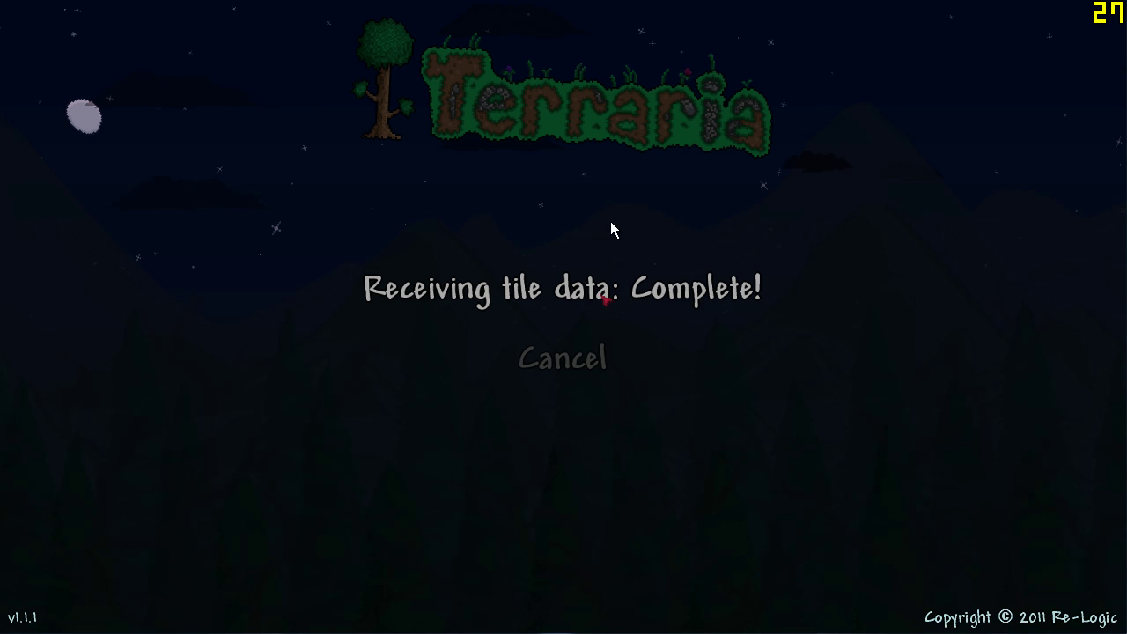
Equip Night's Edge and walk left up the grassy hill, swinging the sword
{"action": "key", "text": "2"}
{"action": "key", "text": "a"}
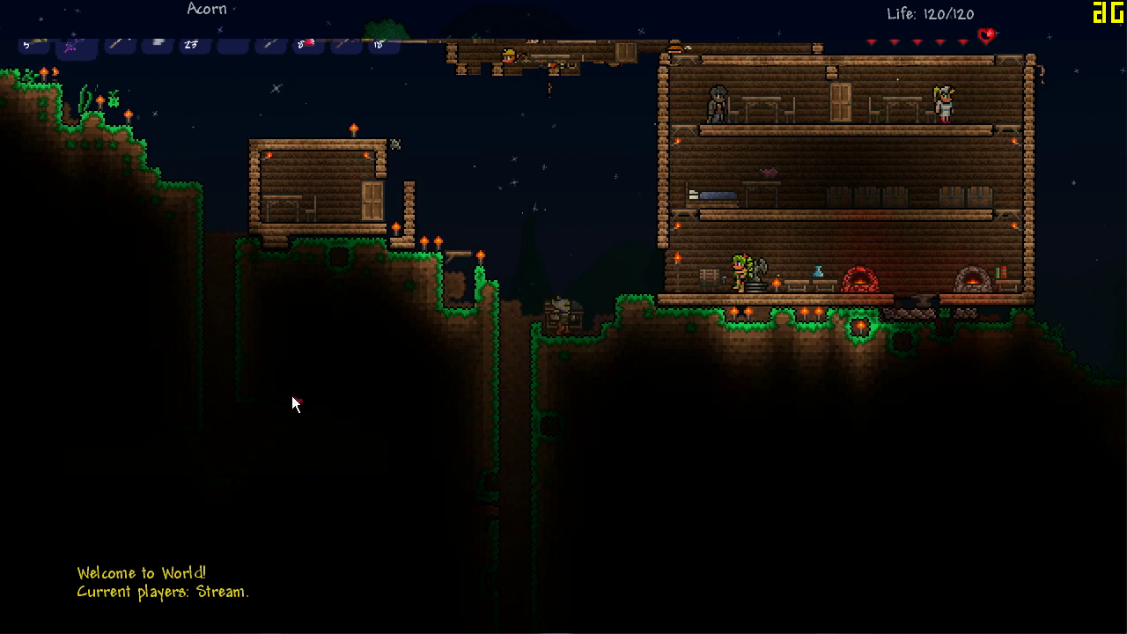
{"action": "key", "text": "space"}
{"action": "key", "text": "a"}
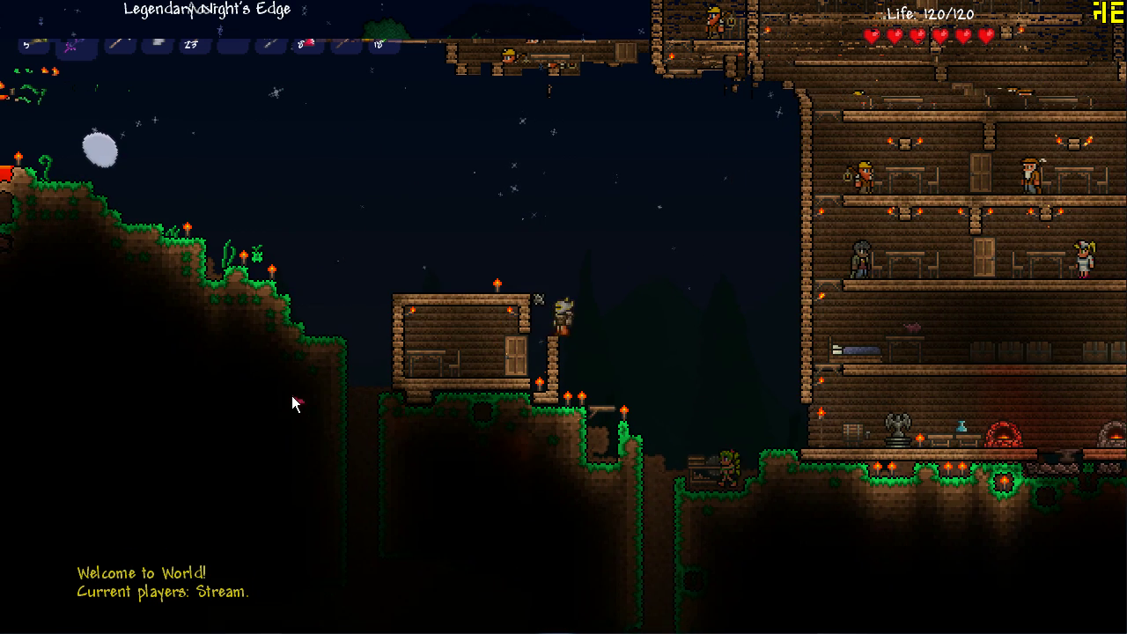
{"action": "key", "text": "space"}
{"action": "left_click", "coordinate": [293, 404]}
{"action": "key", "text": "a"}
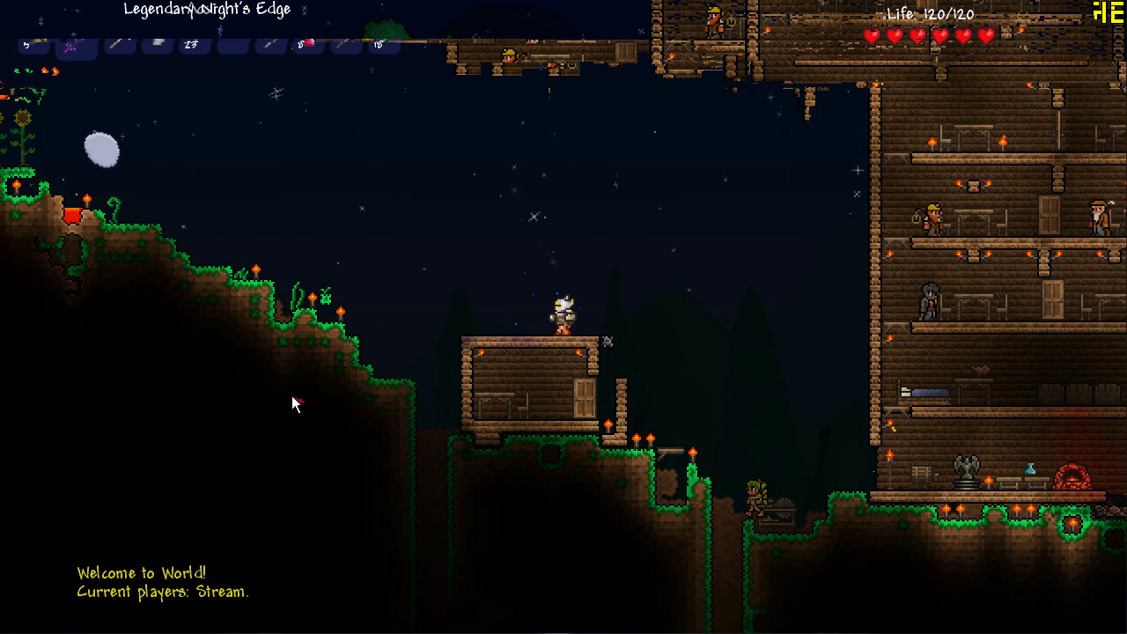
{"action": "key", "text": "a"}
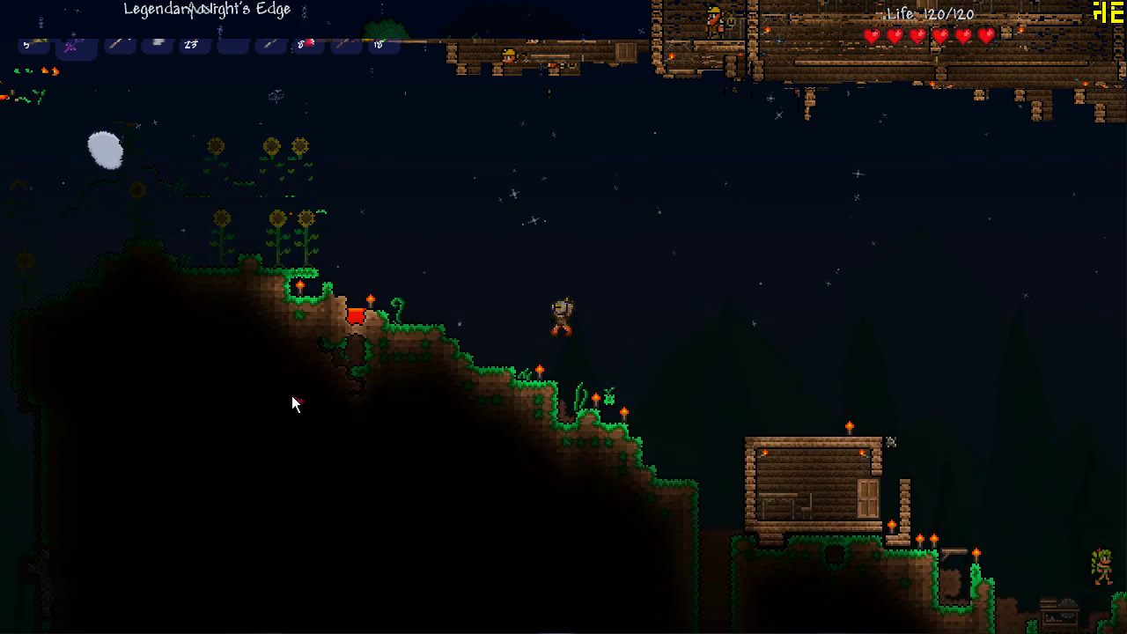
{"action": "left_click", "coordinate": [294, 404]}
{"action": "key", "text": "a"}
{"action": "key", "text": "a"}
{"action": "left_click", "coordinate": [293, 403]}
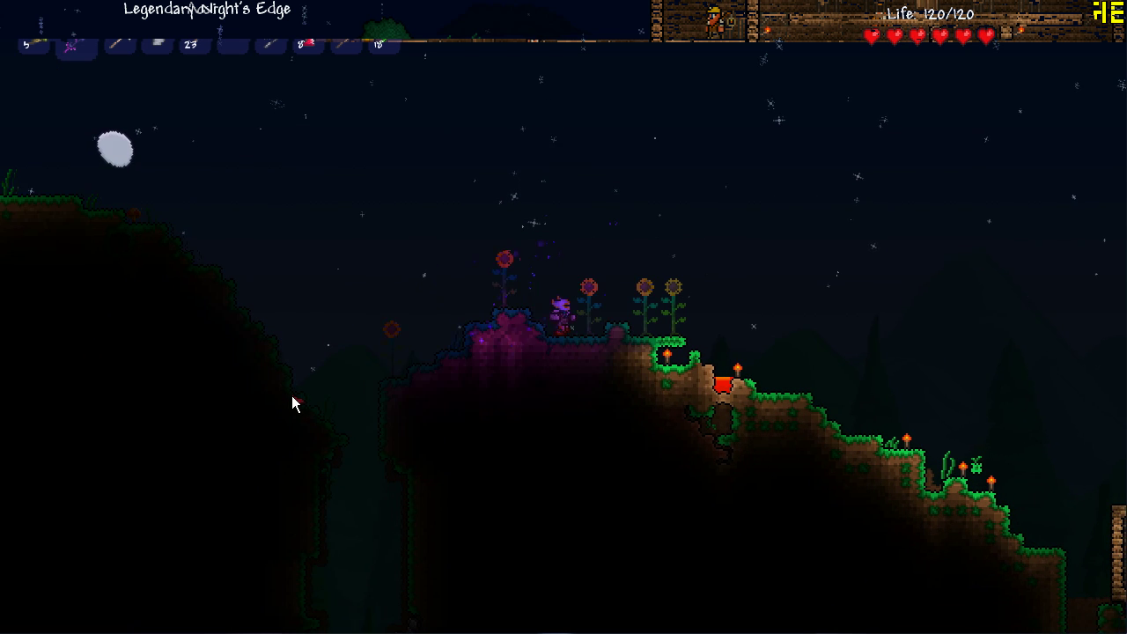
{"action": "left_click", "coordinate": [294, 403]}
Head back right over the small house and climb into the tall wooden house
{"action": "key", "text": "d"}
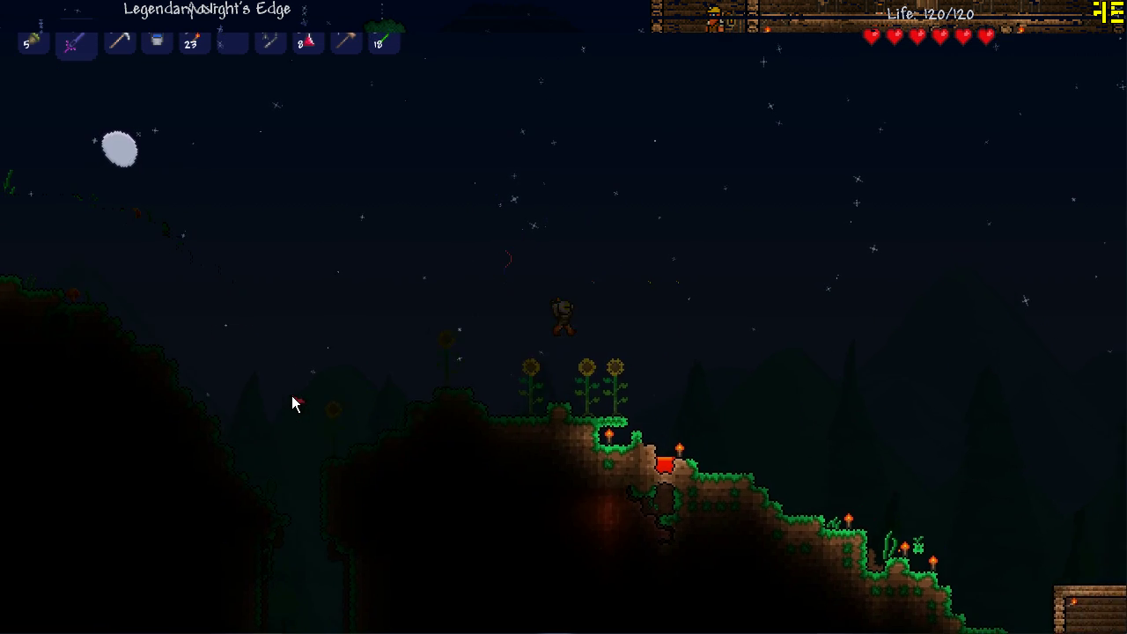
{"action": "left_click", "coordinate": [291, 402]}
{"action": "key", "text": "d"}
{"action": "left_click", "coordinate": [480, 484]}
{"action": "key", "text": "d"}
{"action": "left_click", "coordinate": [480, 484]}
{"action": "key", "text": "space"}
{"action": "key", "text": "d"}
{"action": "left_click", "coordinate": [482, 493]}
{"action": "key", "text": "space"}
{"action": "key", "text": "d"}
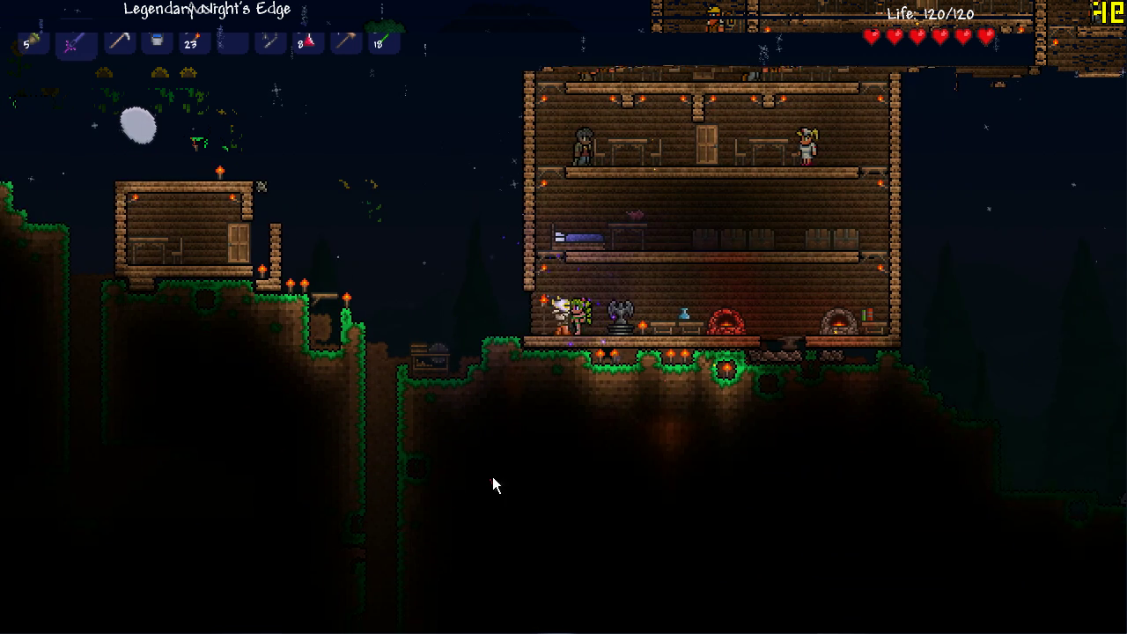
{"action": "left_click", "coordinate": [498, 478]}
{"action": "key", "text": "space"}
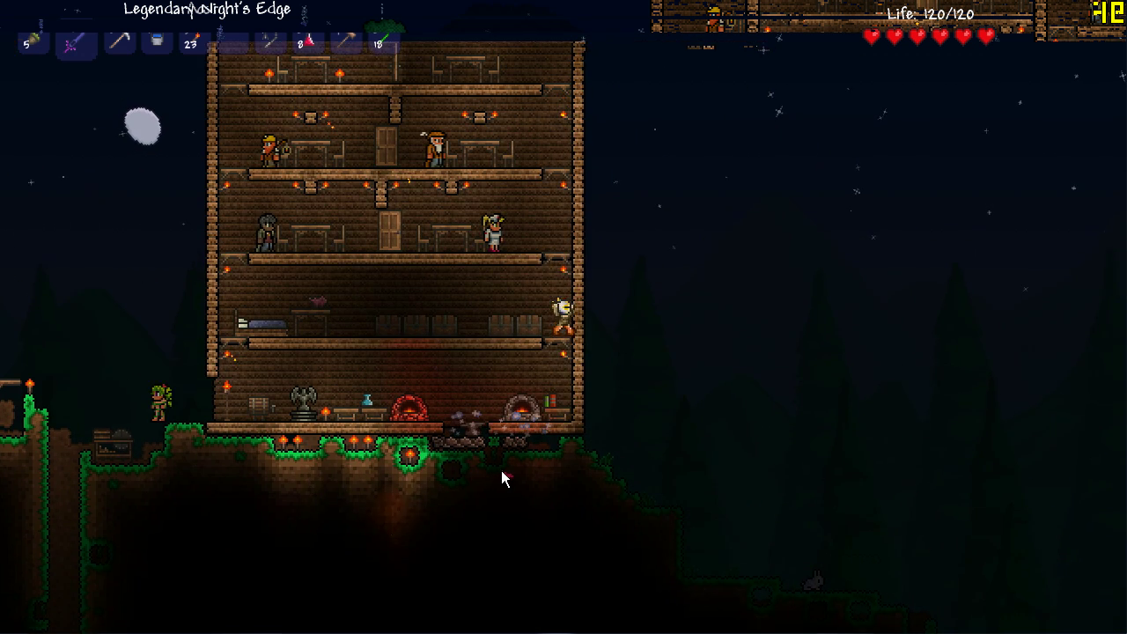